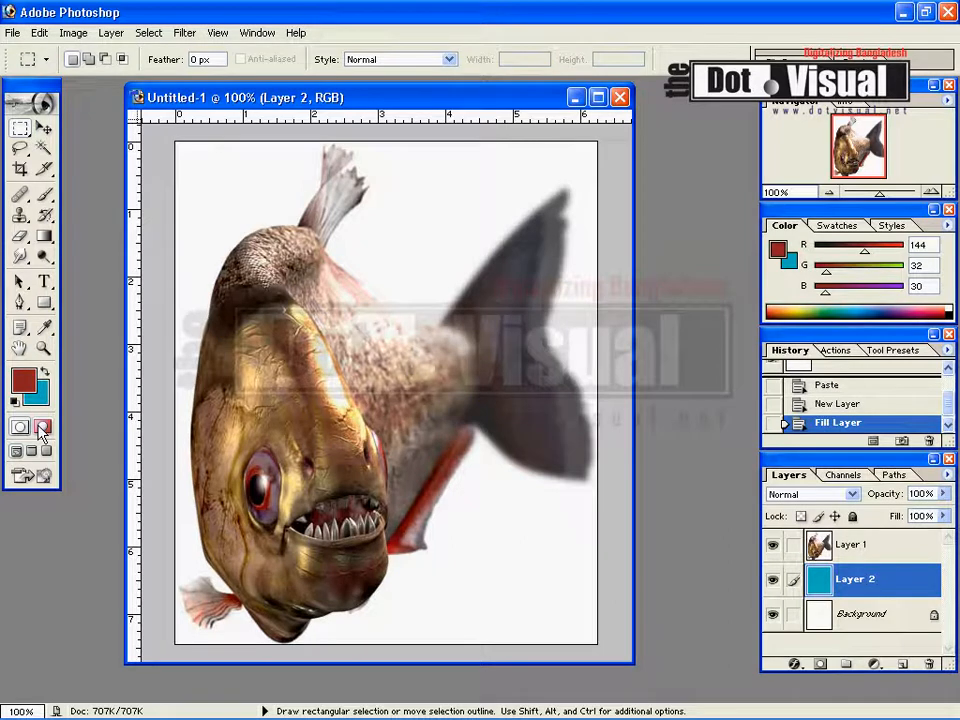
Enter Quick Mask mode and paint over the inside of the fish's tail fin with a 41 px brush.
left_click(42, 428)
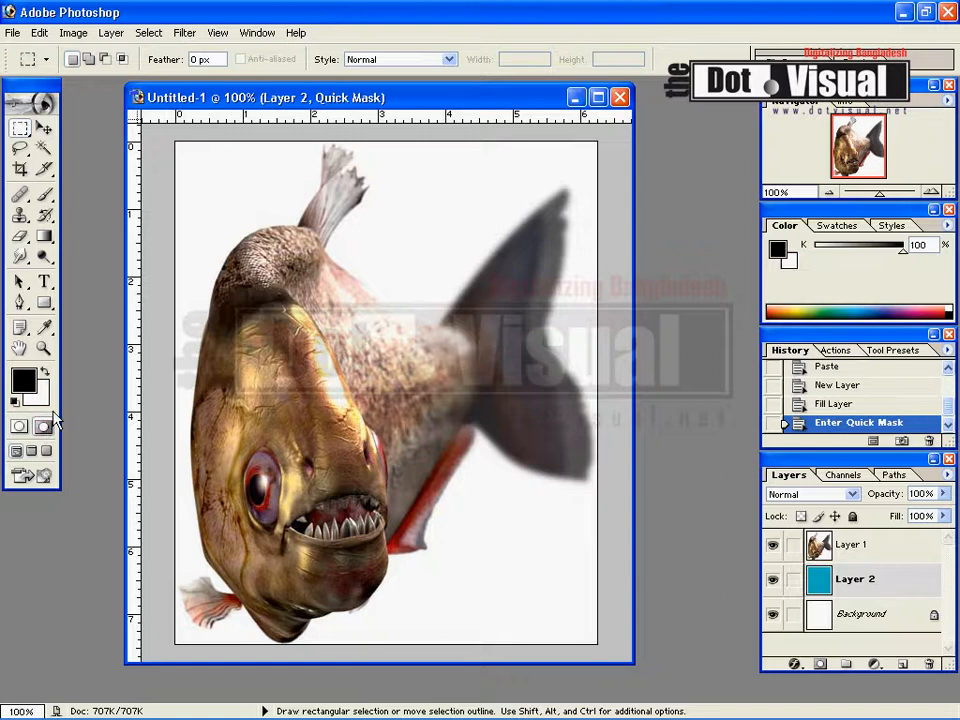
left_click(46, 198)
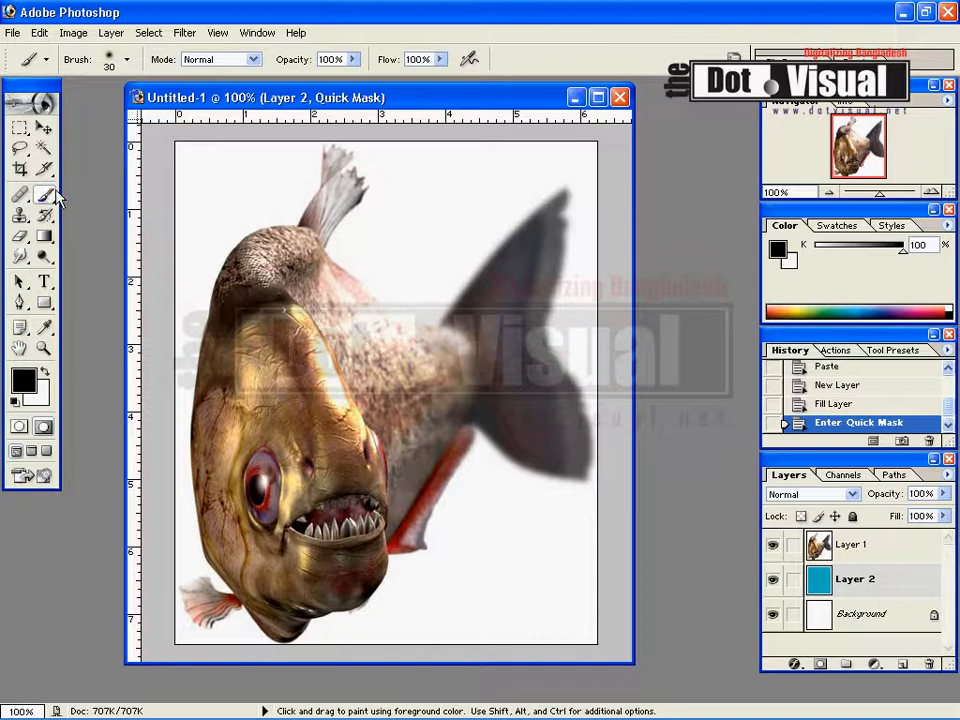
left_click(127, 59)
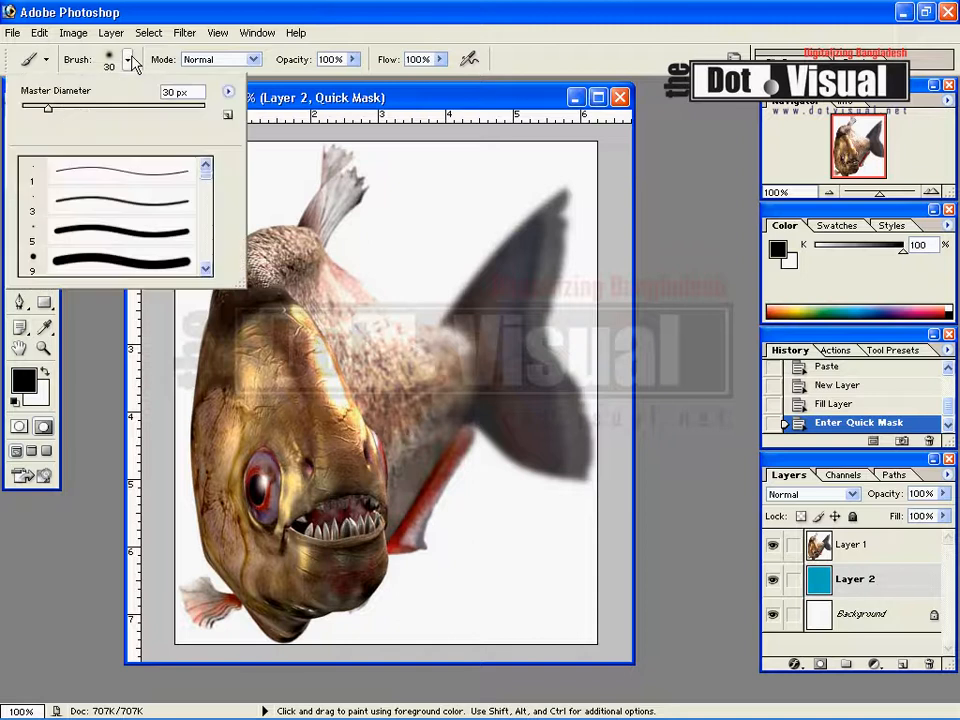
left_click(58, 108)
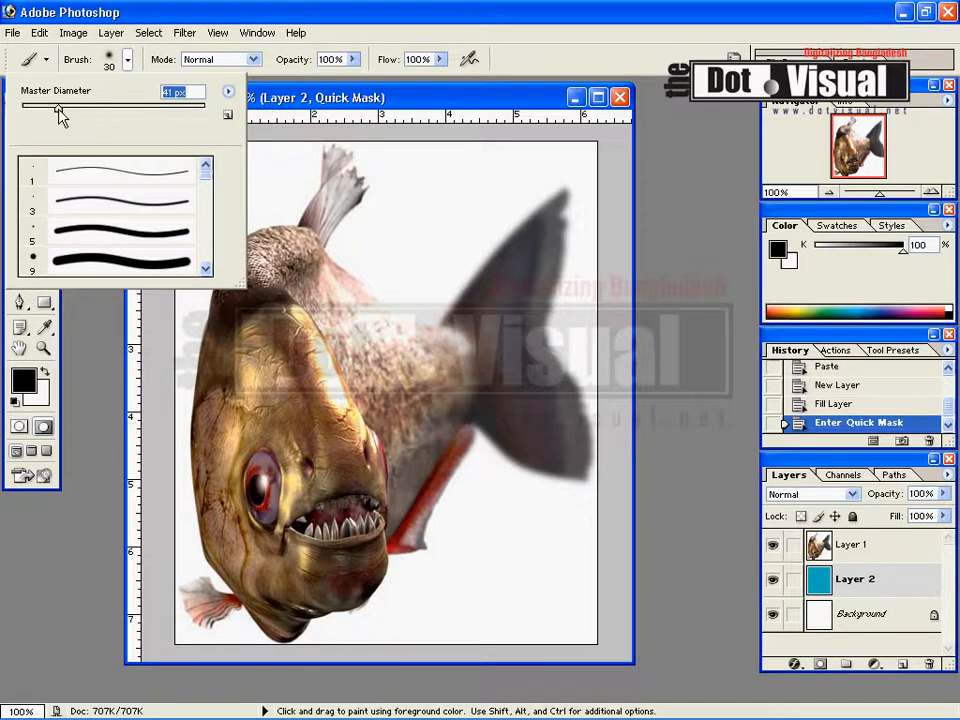
left_click(261, 3)
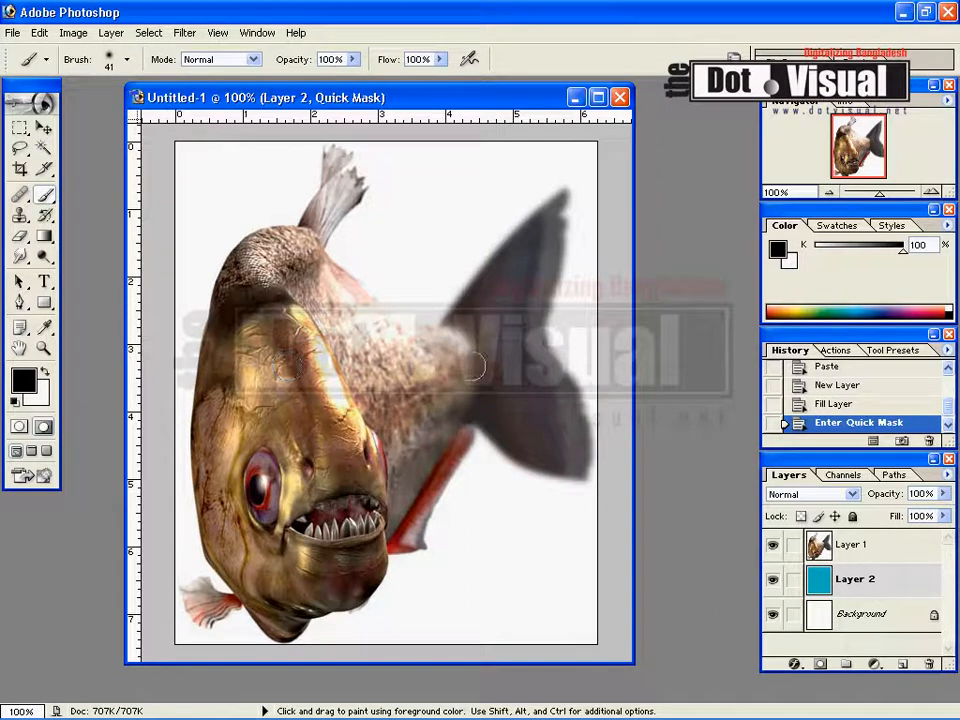
mouse_move(470, 334)
left_mouse_down()
mouse_move(537, 237)
mouse_move(517, 279)
mouse_move(504, 360)
mouse_move(493, 350)
mouse_move(492, 391)
mouse_move(504, 416)
mouse_move(561, 444)
mouse_move(560, 415)
mouse_move(523, 373)
mouse_move(541, 410)
mouse_move(504, 370)
mouse_move(550, 218)
left_mouse_up()
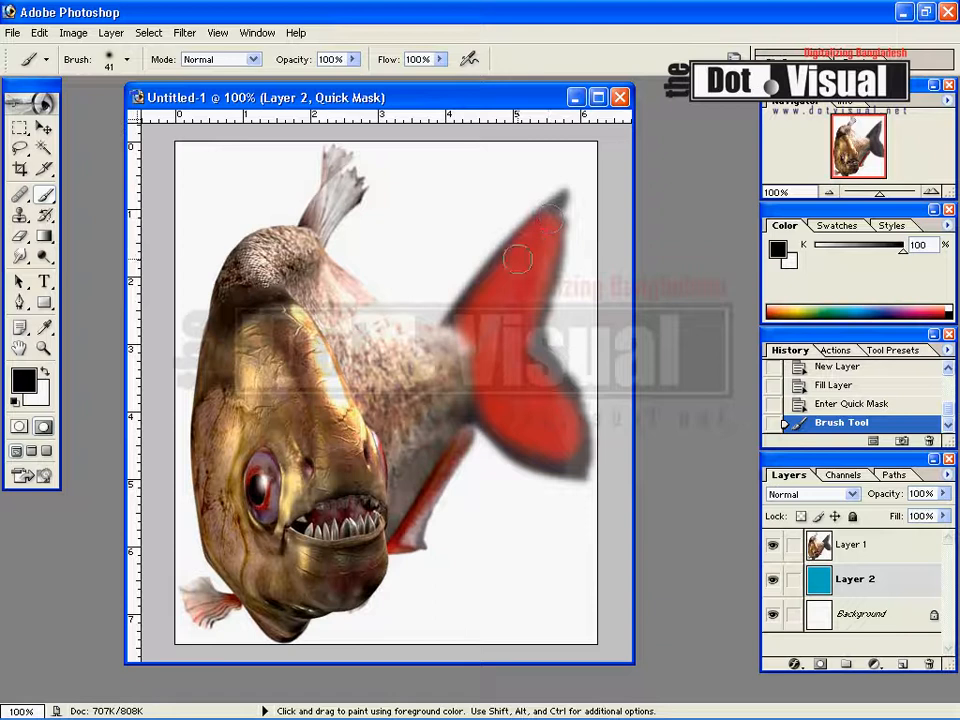
left_click(457, 331)
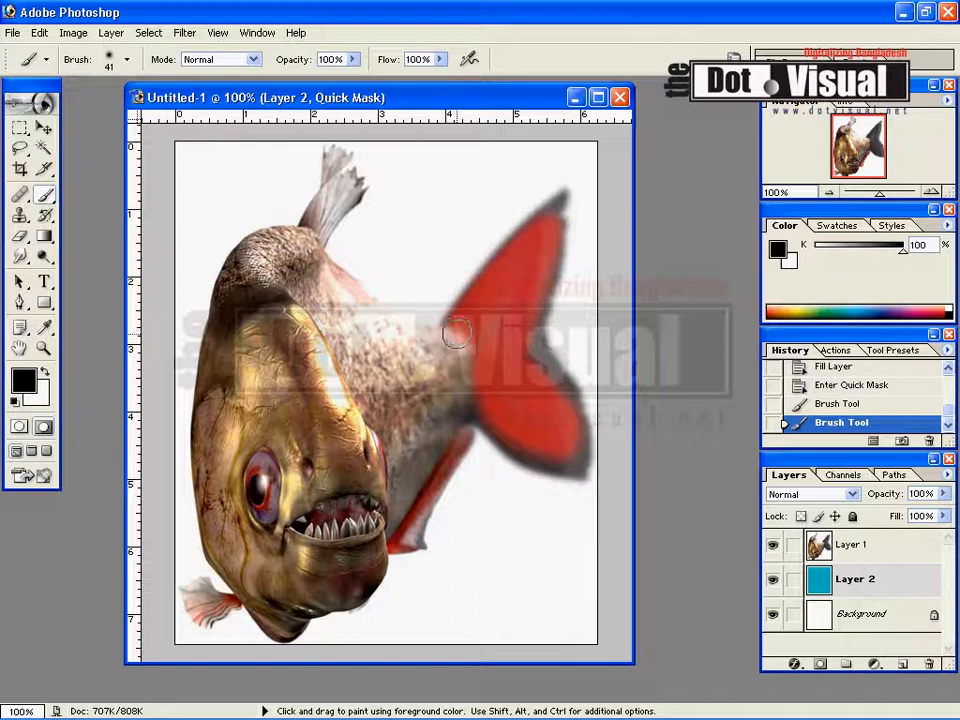
Enlarge the brush to 150 px and paint the mask over the fish's forehead, eye and upper mouth.
key("bracketleft")
key("bracketleft")
key("bracketleft")
key("bracketright")
key("bracketright")
key("bracketright")
key("bracketright")
key("bracketright")
key("bracketright")
key("bracketright")
key("bracketright")
key("bracketright")
key("bracketright")
key("bracketright")
key("bracketright")
key("bracketright")
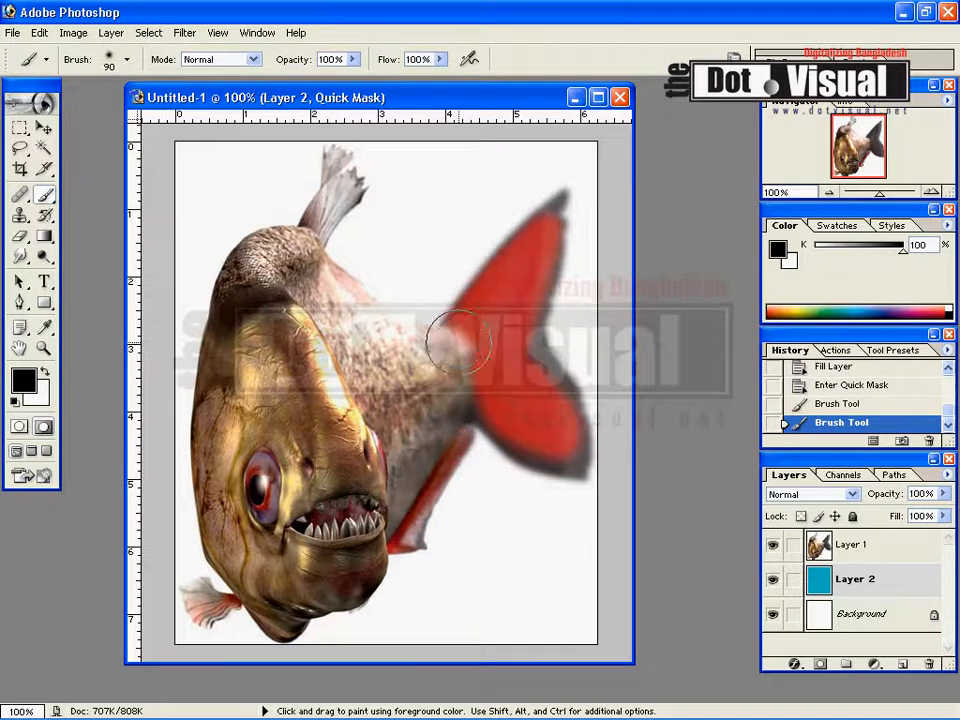
key("bracketright")
key("bracketright")
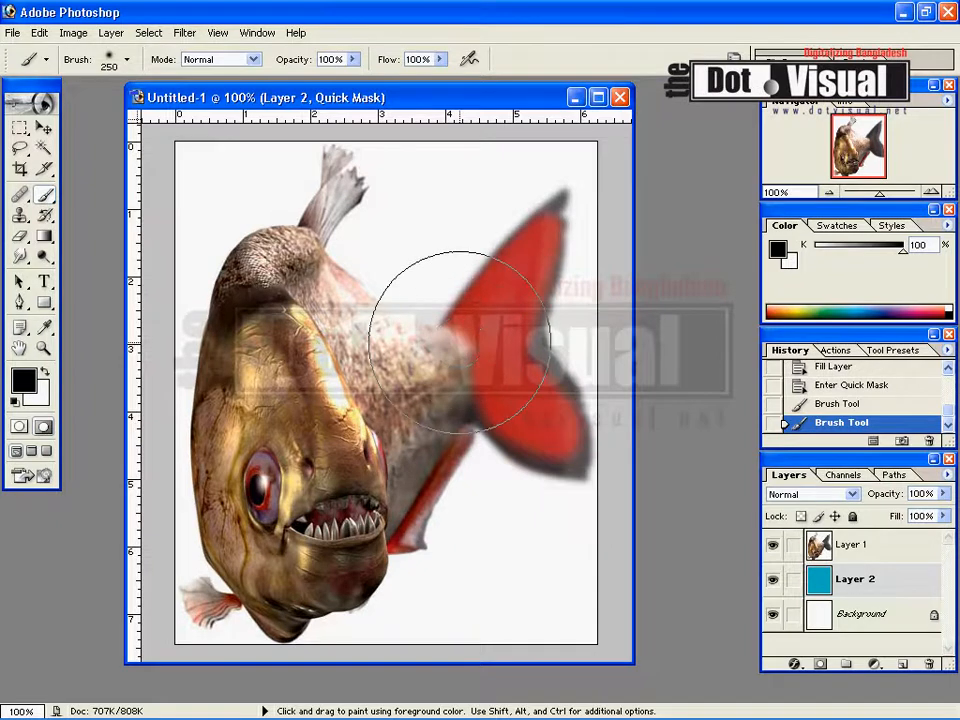
key("bracketleft")
key("bracketleft")
key("bracketleft")
key("bracketleft")
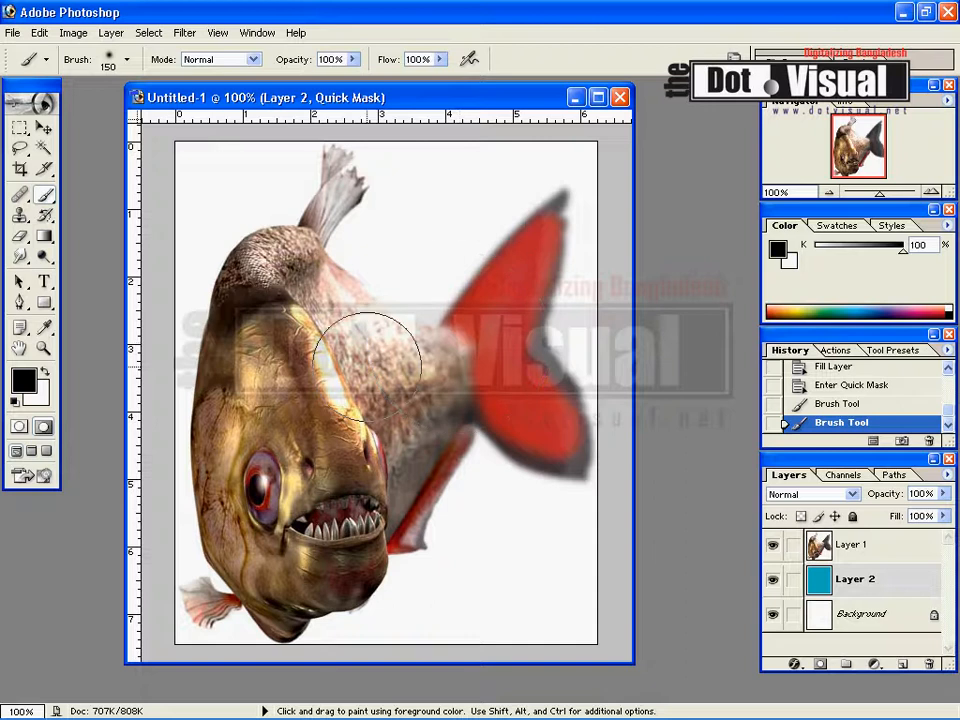
mouse_move(284, 325)
left_mouse_down()
mouse_move(322, 364)
mouse_move(286, 383)
left_mouse_up()
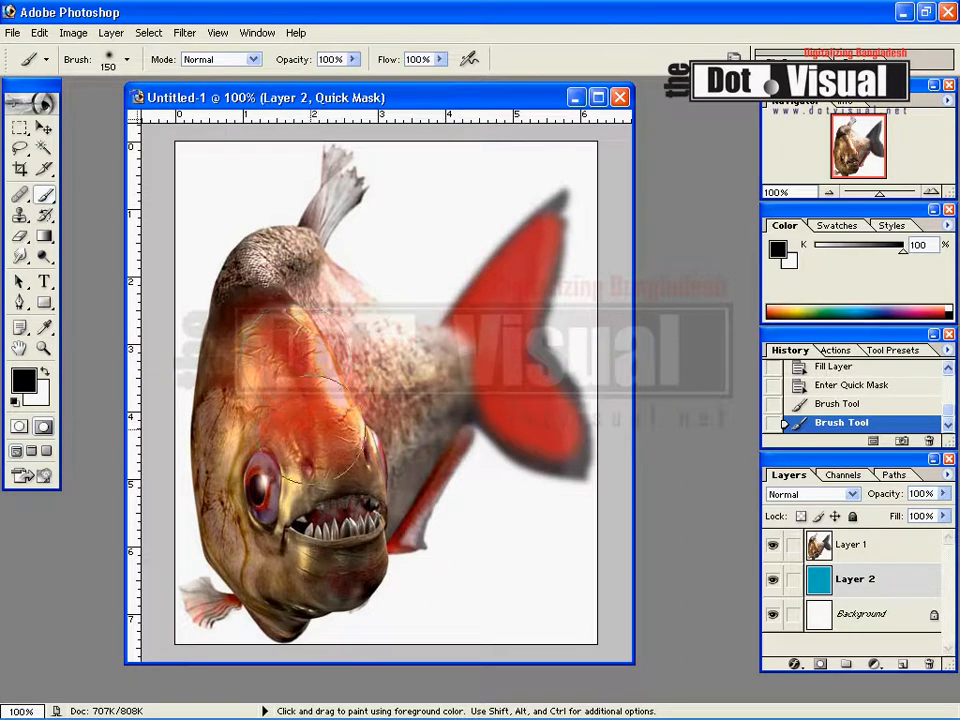
mouse_move(255, 295)
left_mouse_down()
mouse_move(322, 452)
mouse_move(302, 462)
left_mouse_up()
Extend the mask over the rest of the fish's head and body, starting with a 100 px brush.
key("bracketleft")
key("bracketleft")
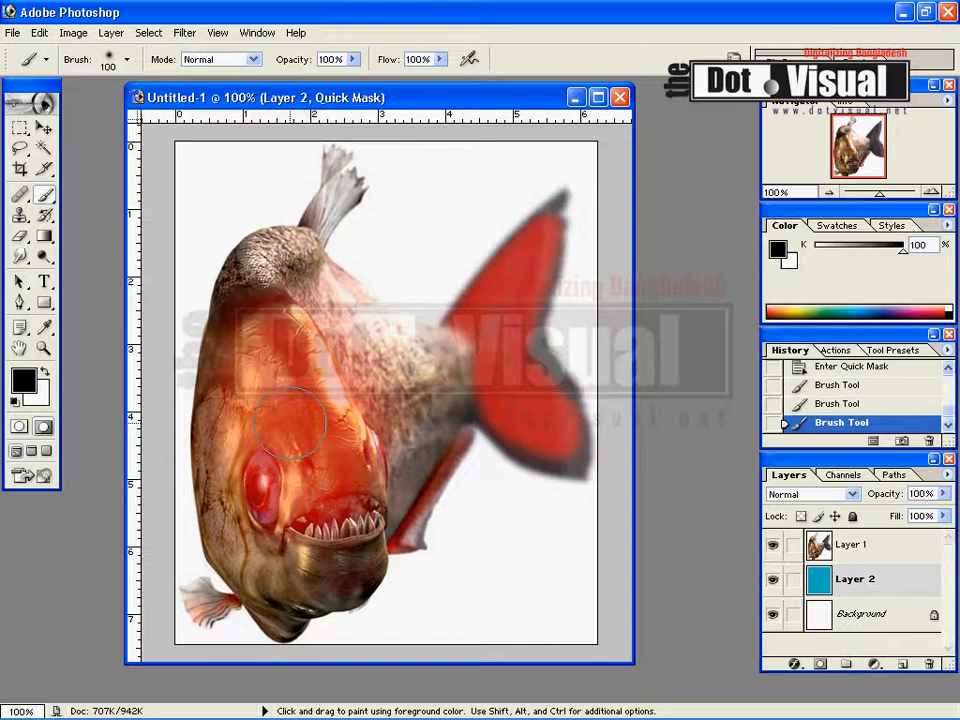
mouse_move(270, 478)
left_mouse_down()
mouse_move(190, 345)
mouse_move(185, 290)
mouse_move(242, 392)
mouse_move(225, 330)
mouse_move(232, 290)
mouse_move(262, 258)
mouse_move(293, 285)
mouse_move(338, 482)
mouse_move(322, 562)
mouse_move(276, 598)
mouse_move(262, 365)
mouse_move(330, 300)
mouse_move(300, 280)
mouse_move(442, 370)
mouse_move(374, 366)
mouse_move(372, 376)
left_mouse_up()
With a 40 px brush, mask the small lower-left fin, the head's outer edge and the upper fin.
key("bracketleft")
key("bracketleft")
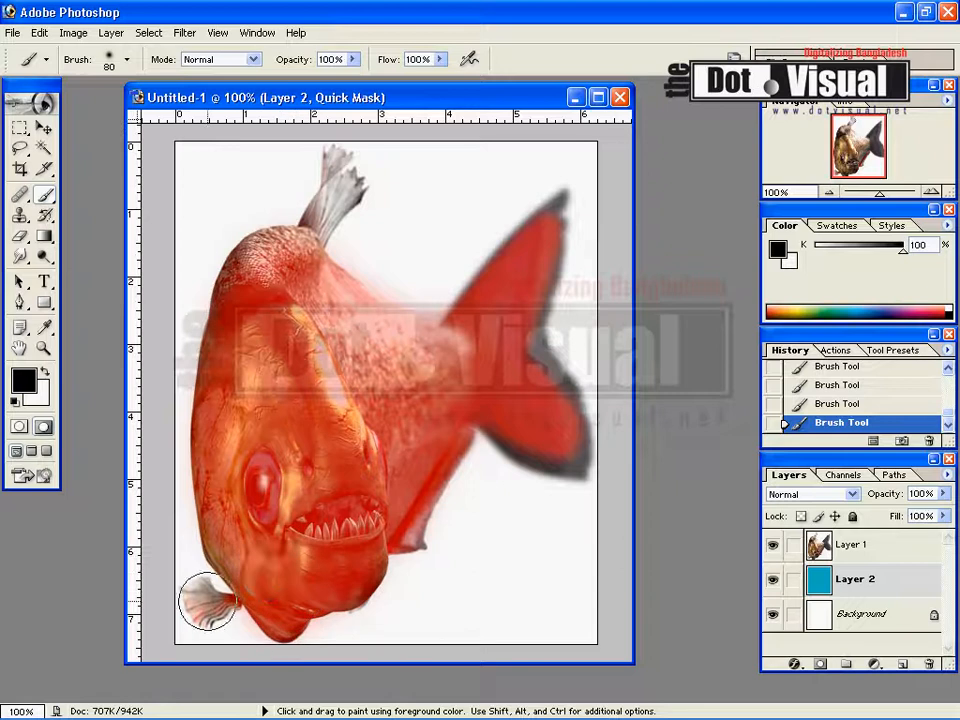
key("bracketleft")
key("bracketleft")
key("bracketleft")
key("bracketleft")
mouse_move(196, 601)
left_mouse_down()
mouse_move(197, 589)
mouse_move(204, 618)
mouse_move(239, 593)
mouse_move(199, 621)
mouse_move(209, 612)
mouse_move(195, 590)
mouse_move(226, 585)
mouse_move(206, 522)
mouse_move(208, 443)
left_mouse_up()
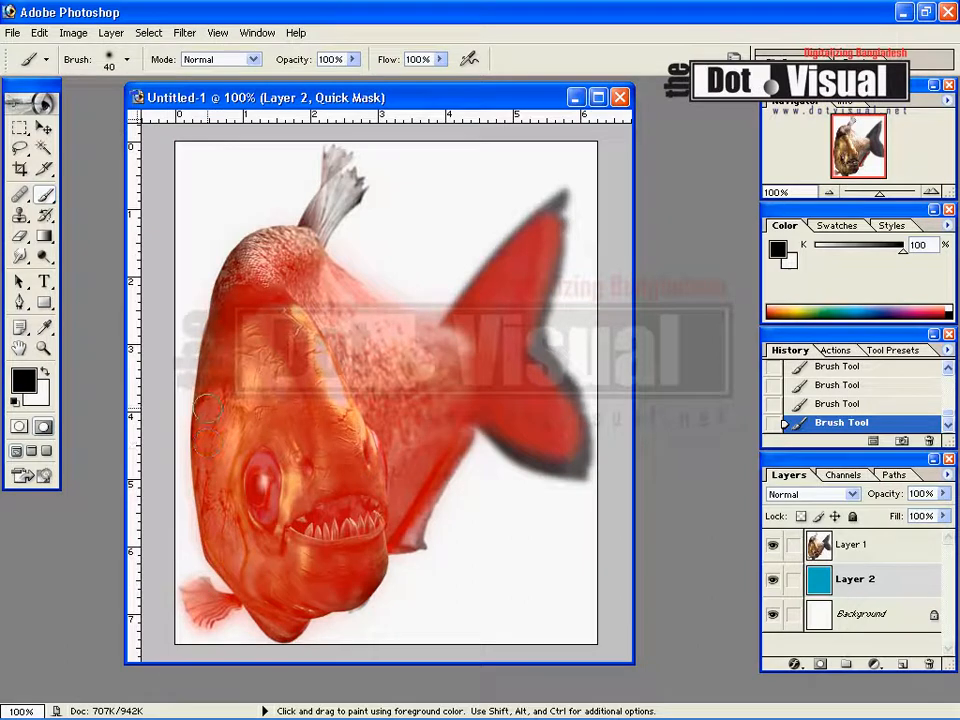
mouse_move(252, 262)
left_mouse_down()
mouse_move(303, 236)
mouse_move(332, 154)
mouse_move(323, 218)
mouse_move(338, 175)
left_mouse_up()
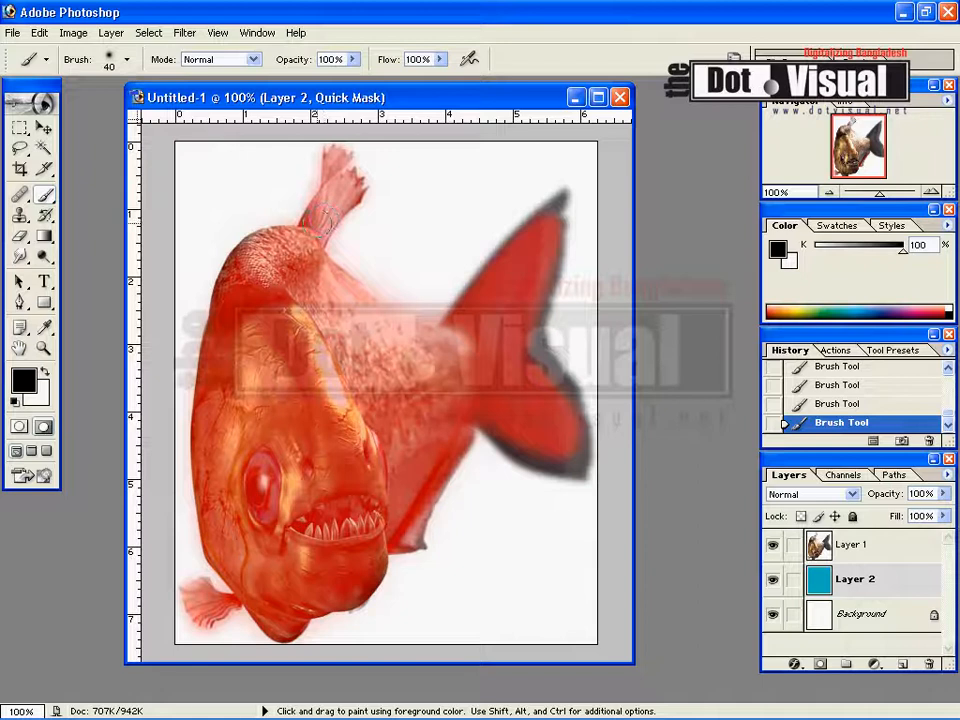
left_click_drag(255, 251, 225, 298)
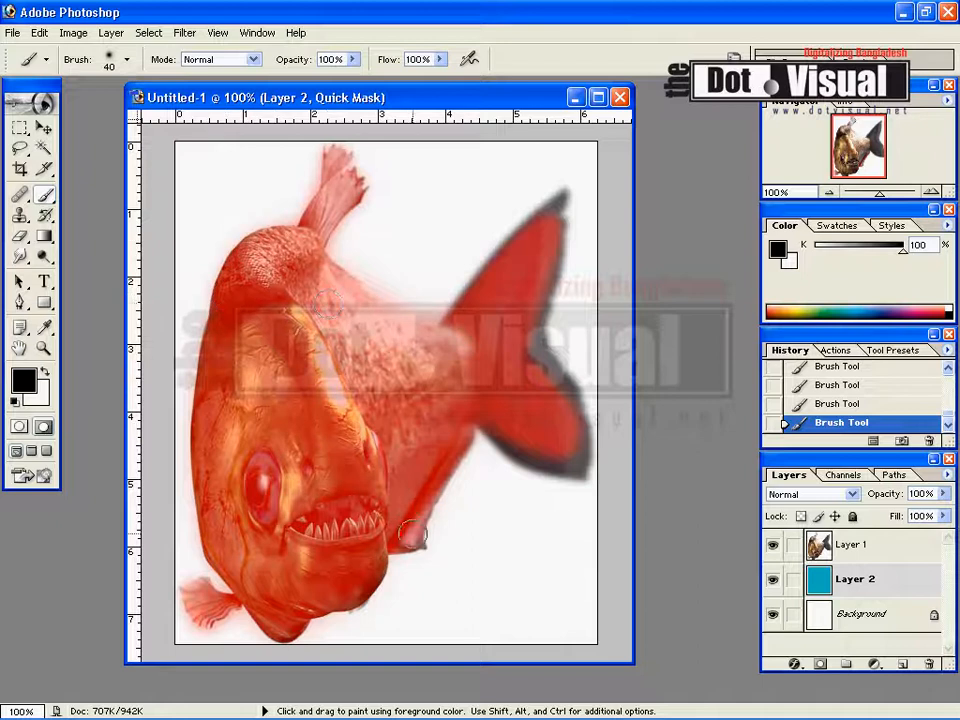
Mask the tip of the red fin below the body and the remaining dark edges of the tail fin.
mouse_move(414, 533)
left_mouse_down()
mouse_move(420, 539)
mouse_move(418, 491)
left_mouse_up()
left_click(564, 200)
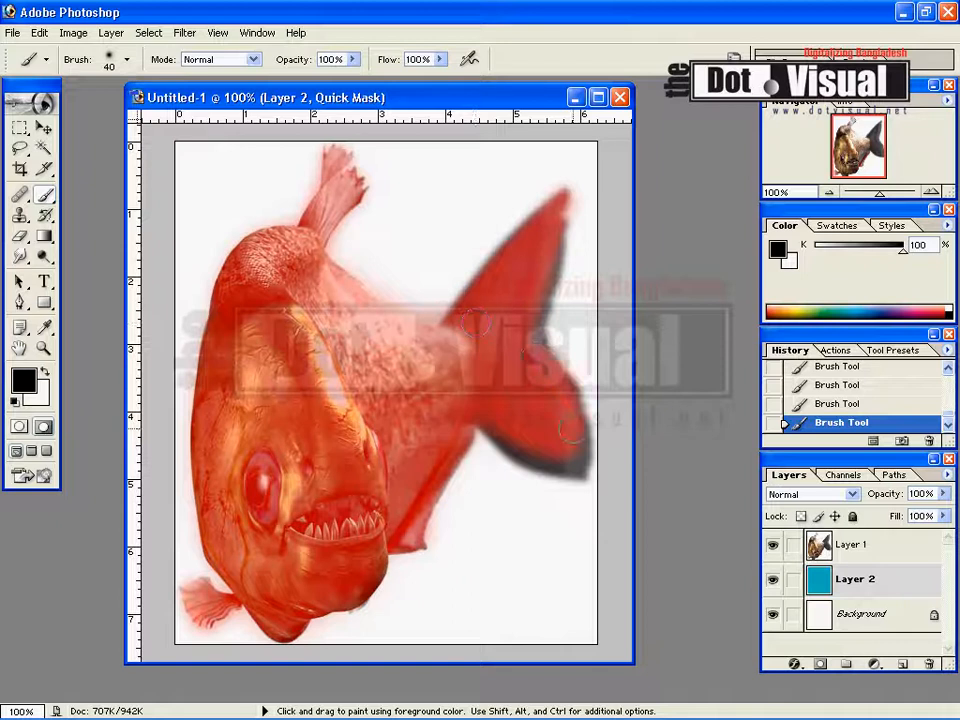
mouse_move(560, 462)
left_mouse_down()
mouse_move(508, 448)
mouse_move(506, 422)
mouse_move(450, 423)
left_mouse_up()
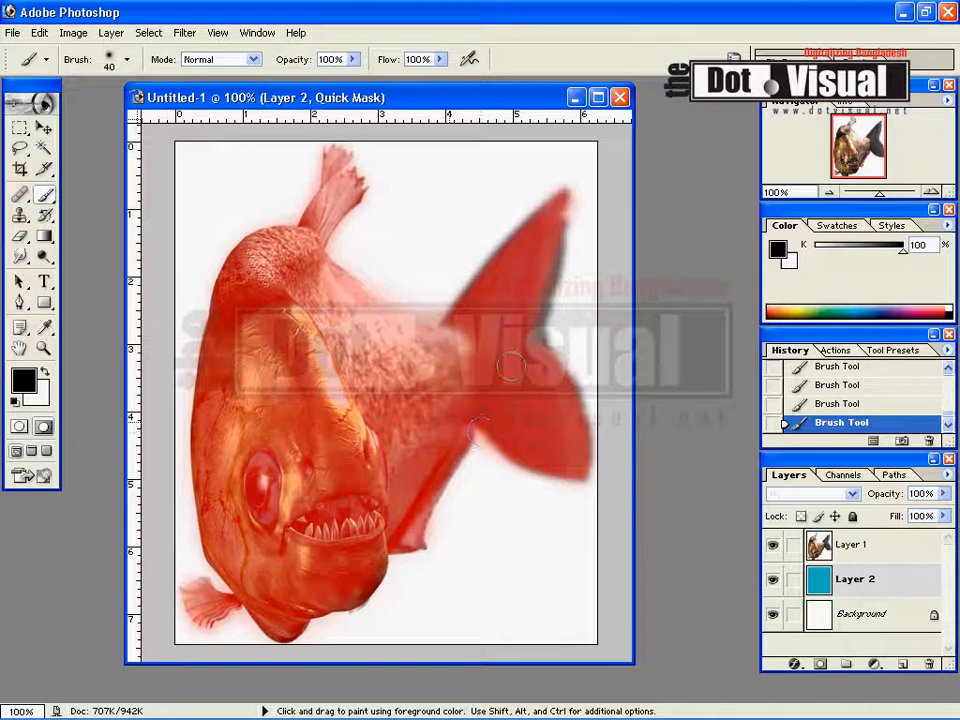
mouse_move(548, 328)
left_mouse_down()
mouse_move(542, 300)
mouse_move(561, 242)
mouse_move(558, 211)
mouse_move(557, 304)
left_mouse_up()
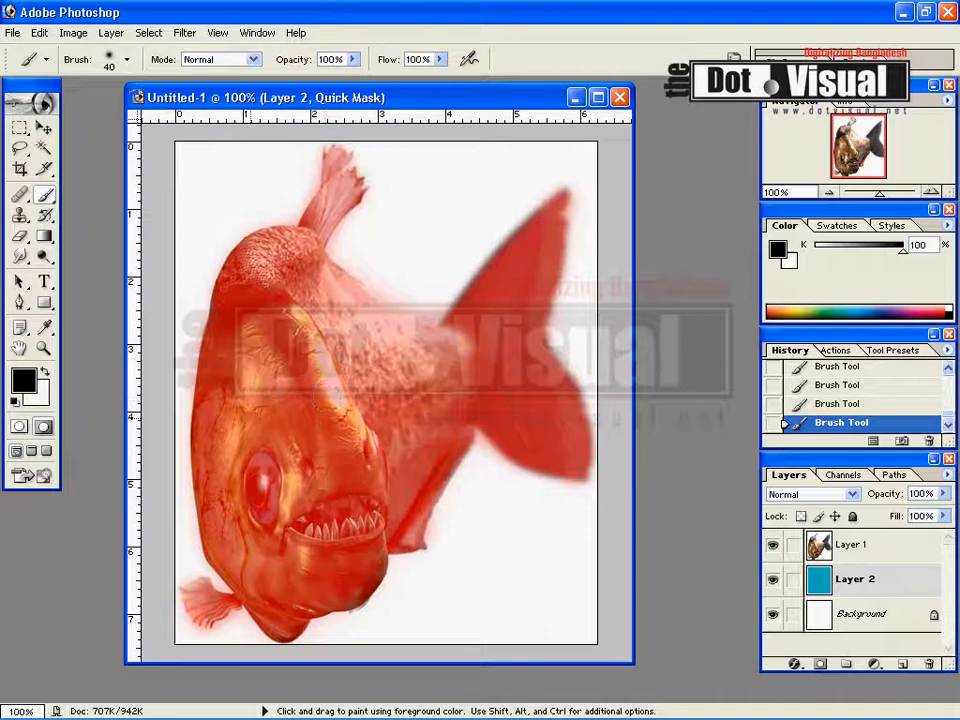
Exit Quick Mask mode, clear the selected white background around the fish on Layer 1, and deselect.
left_click(19, 428)
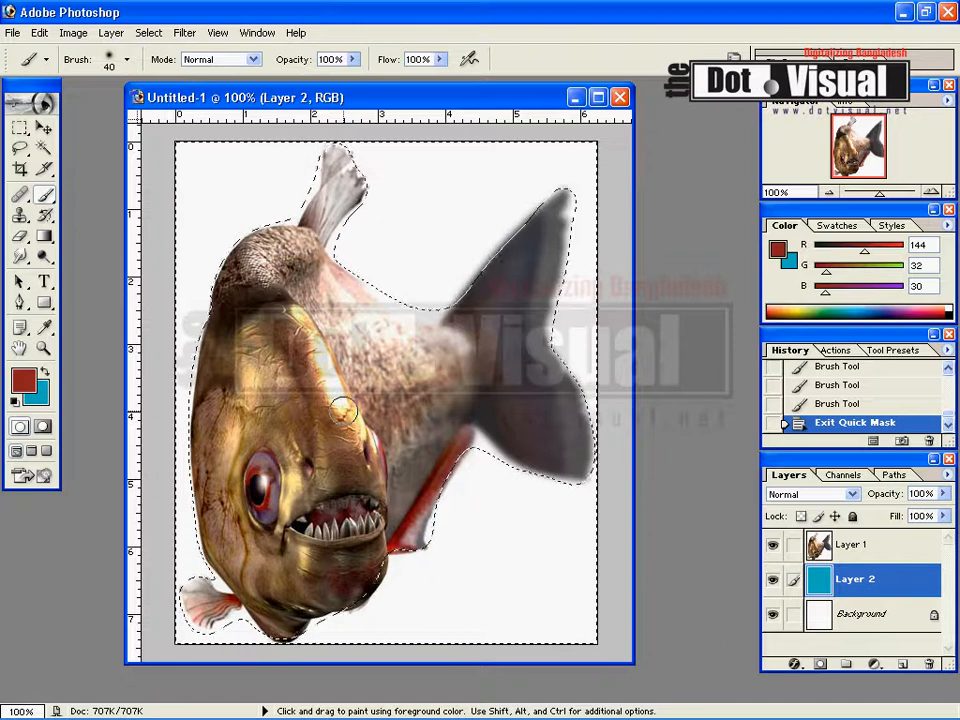
key("Delete")
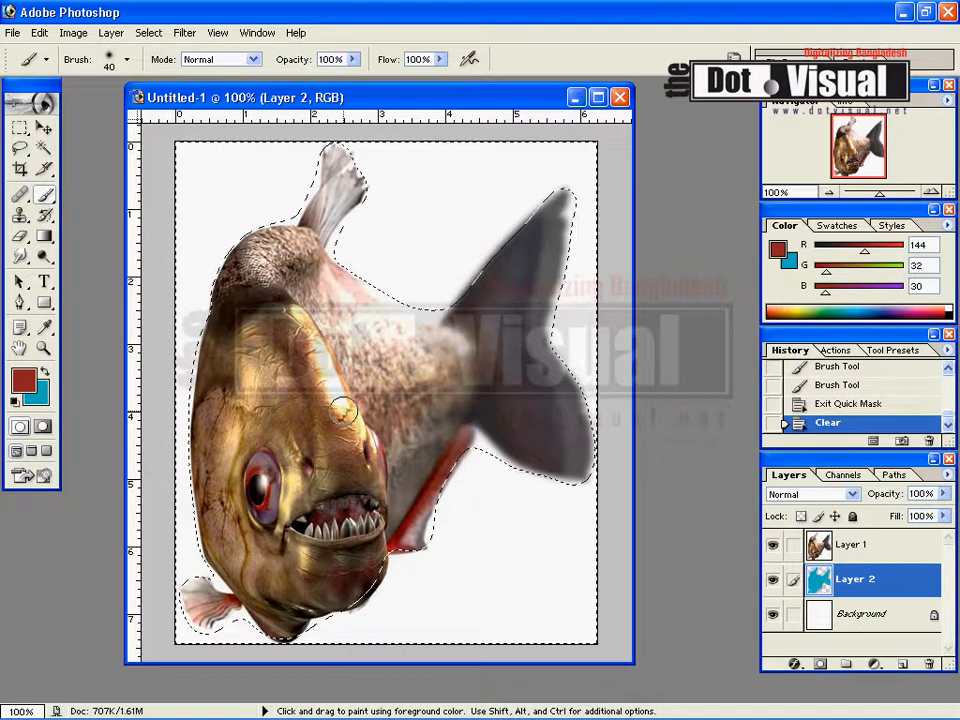
key("ctrl+z")
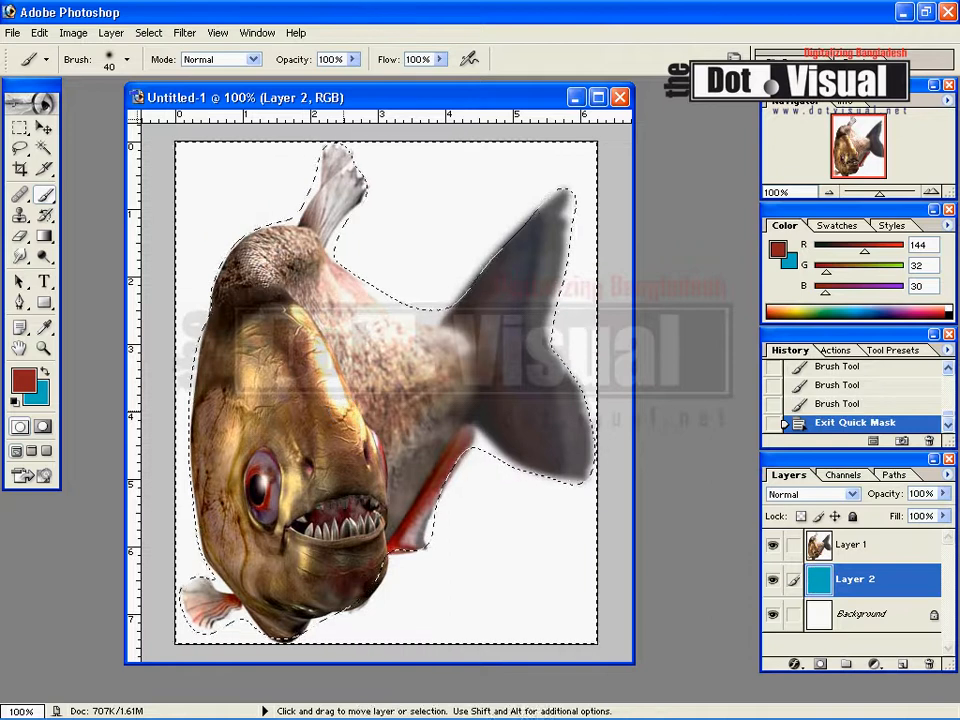
left_click(822, 548)
key("Delete")
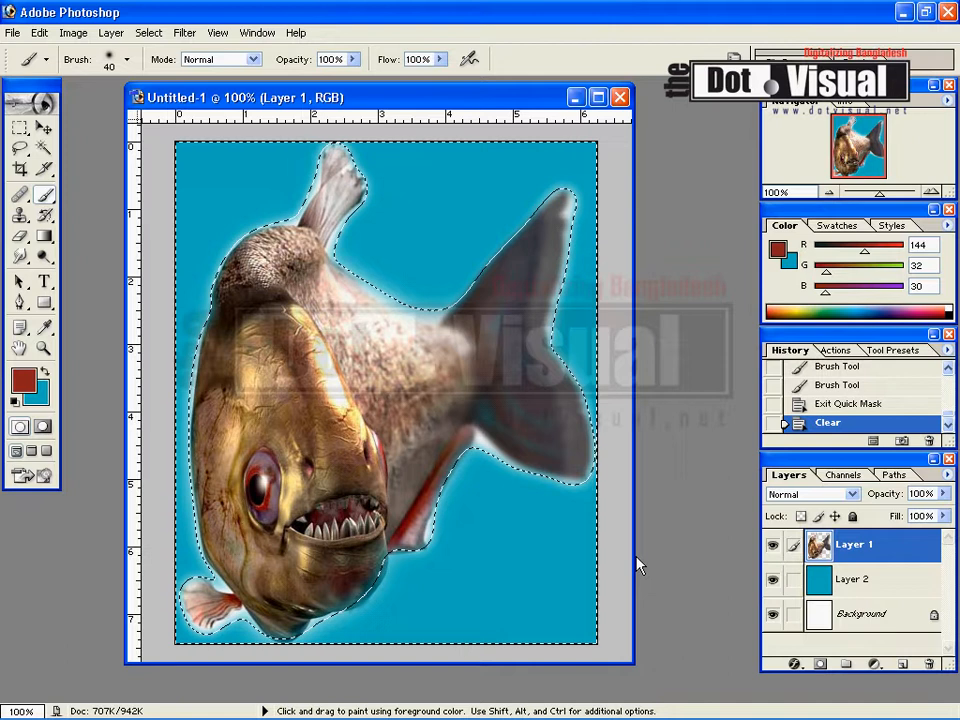
left_click(19, 128)
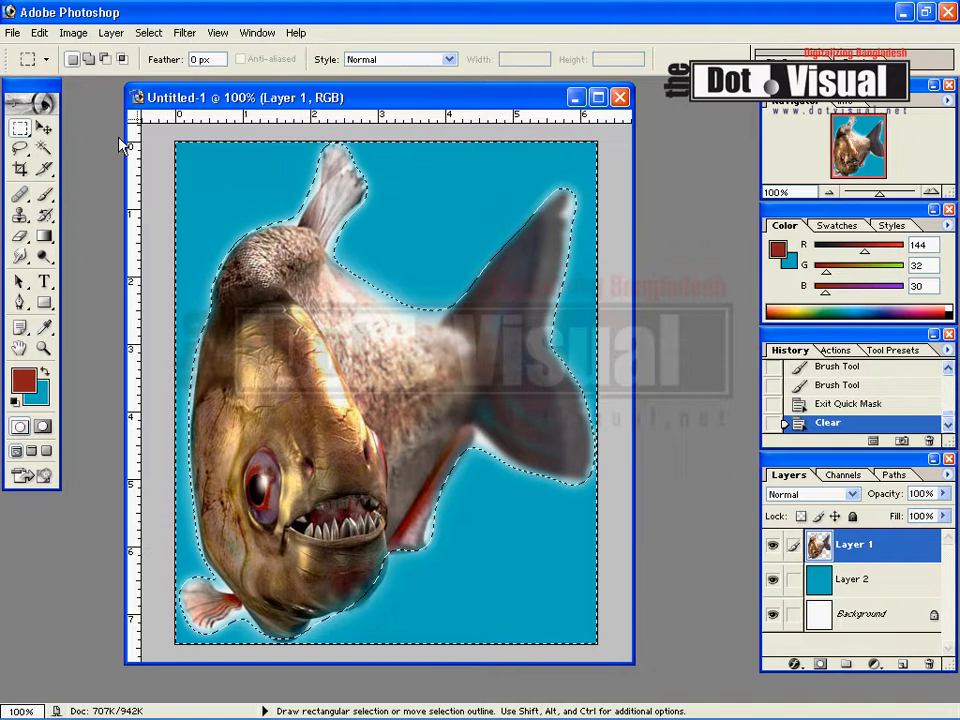
key("ctrl+d")
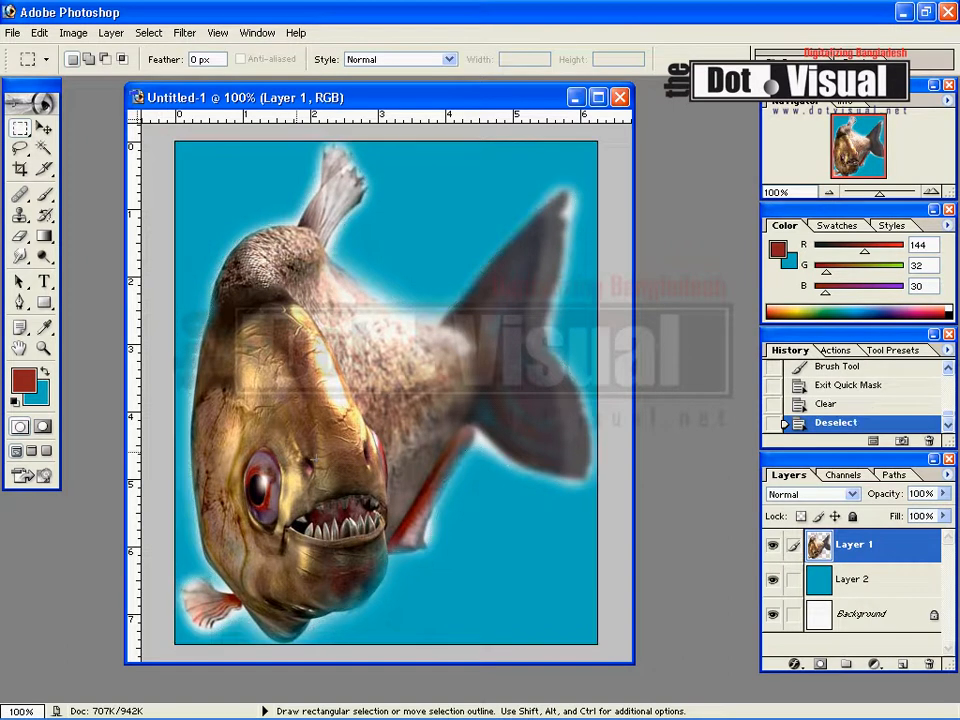